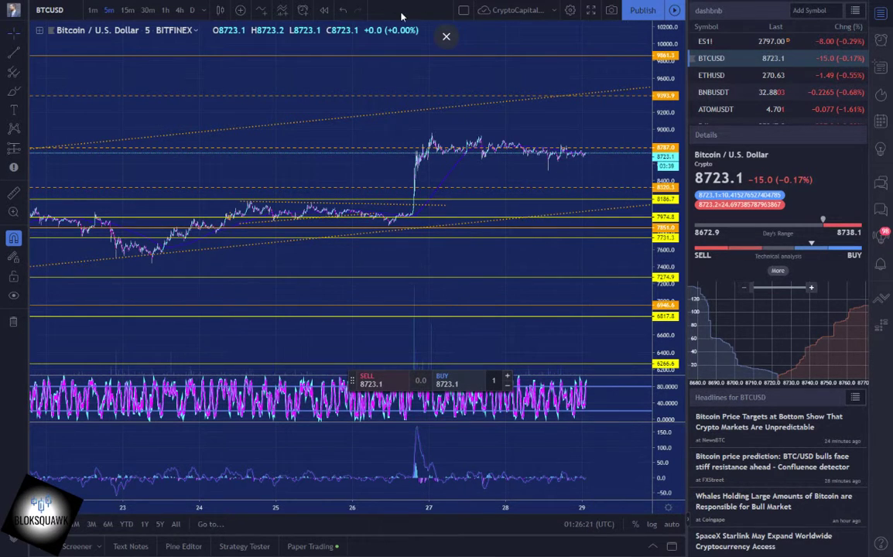
- Exit the full-screen chart view and switch the BTCUSD chart to the 1-hour interval
click(447, 36)
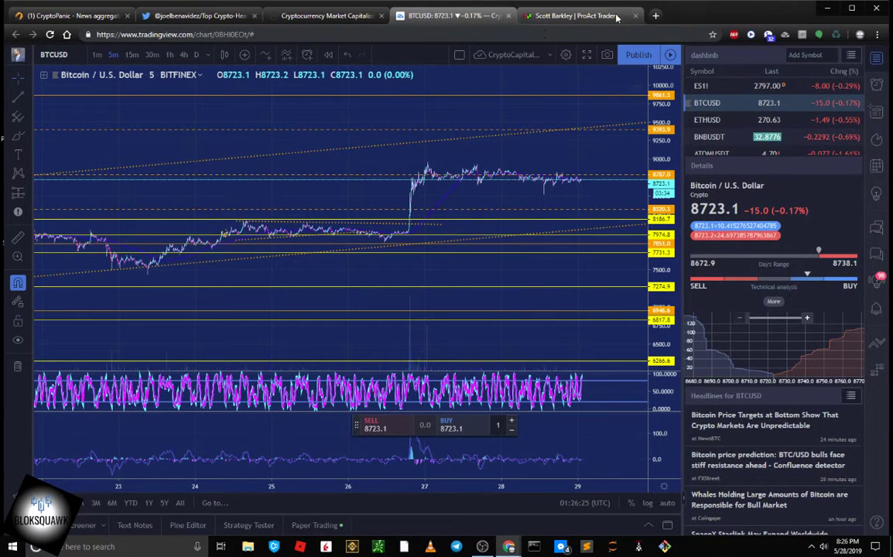
drag(255, 320, 304, 326)
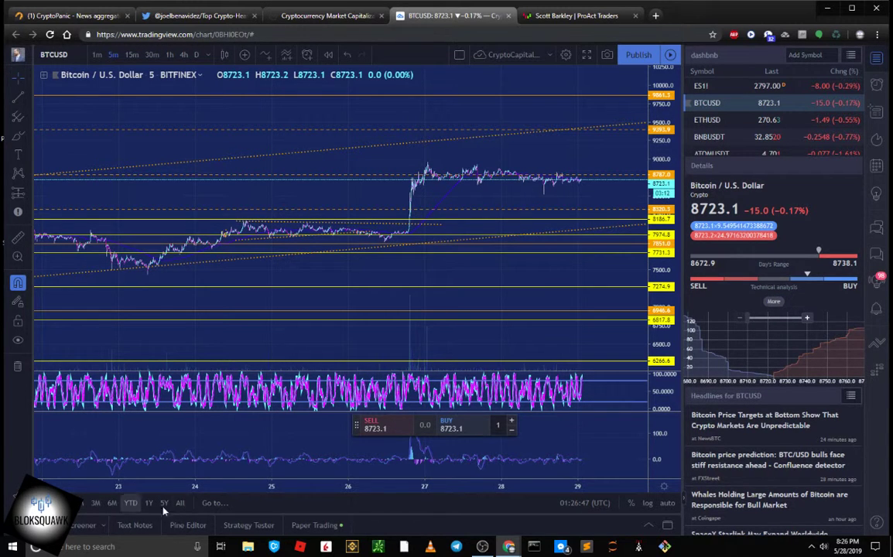
click(170, 55)
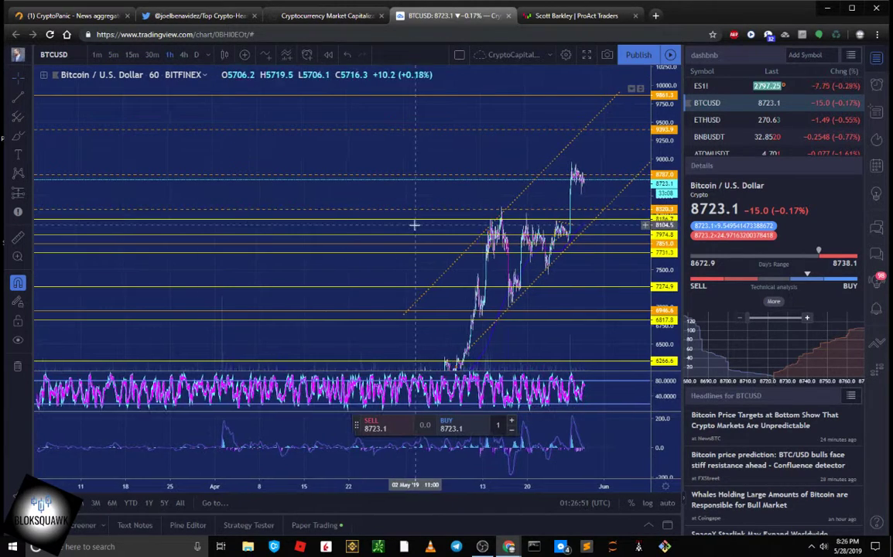
scroll(414, 225, up, 5)
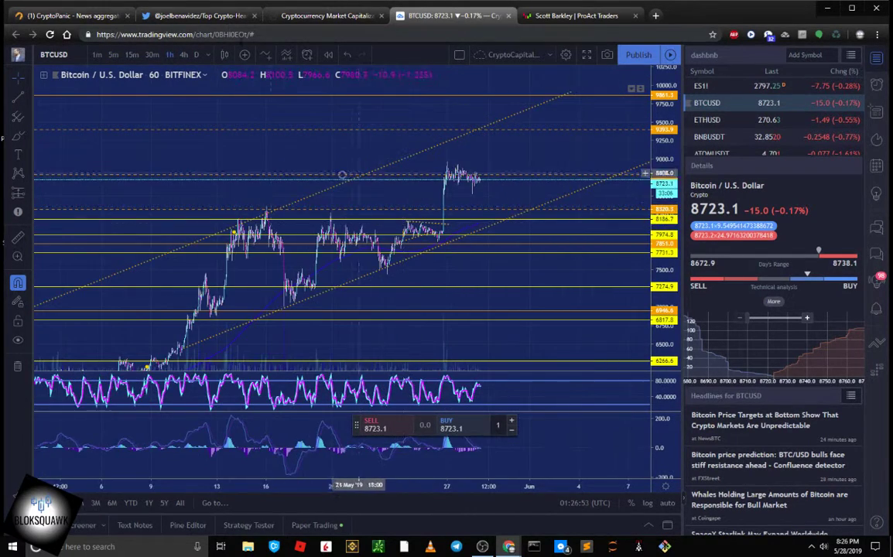
- Close the CryptoPanic, Twitter, cryptocurrency market cap and ProAct Traders pages, leaving only the BTCUSD chart open
click(128, 16)
click(129, 16)
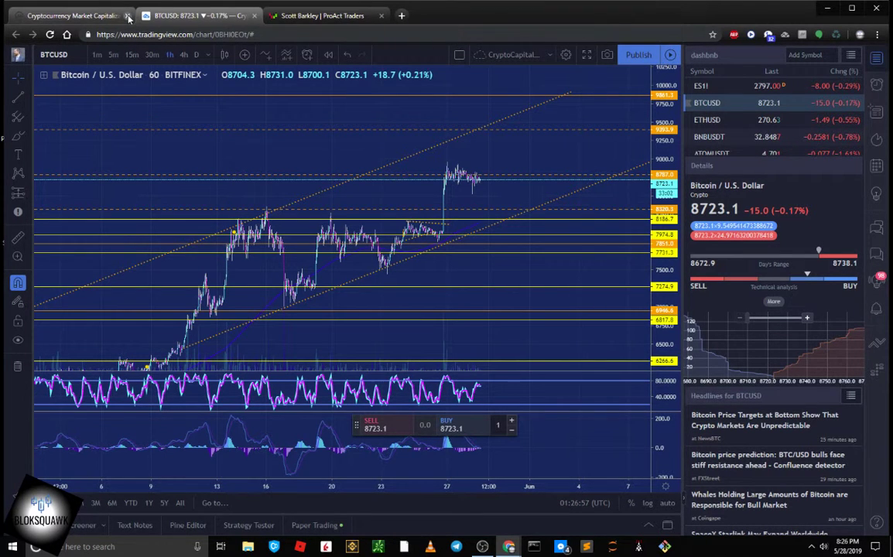
click(128, 16)
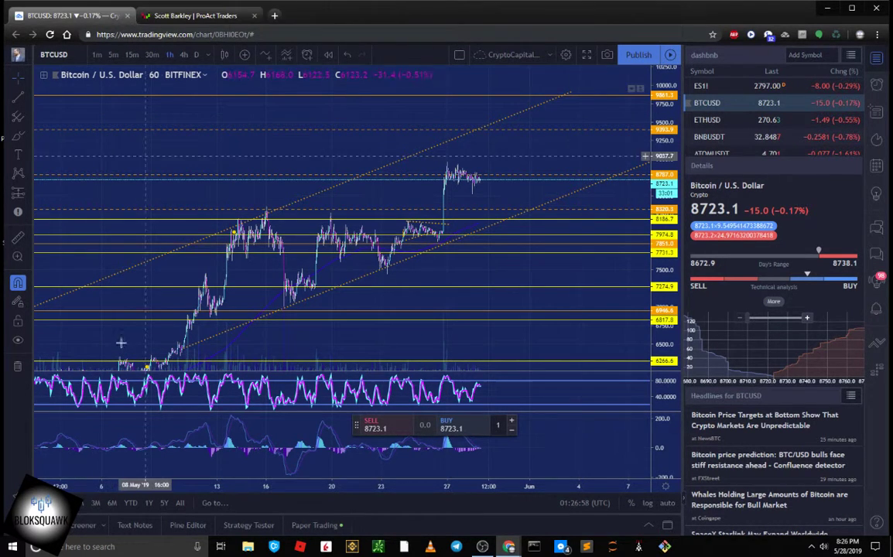
click(253, 16)
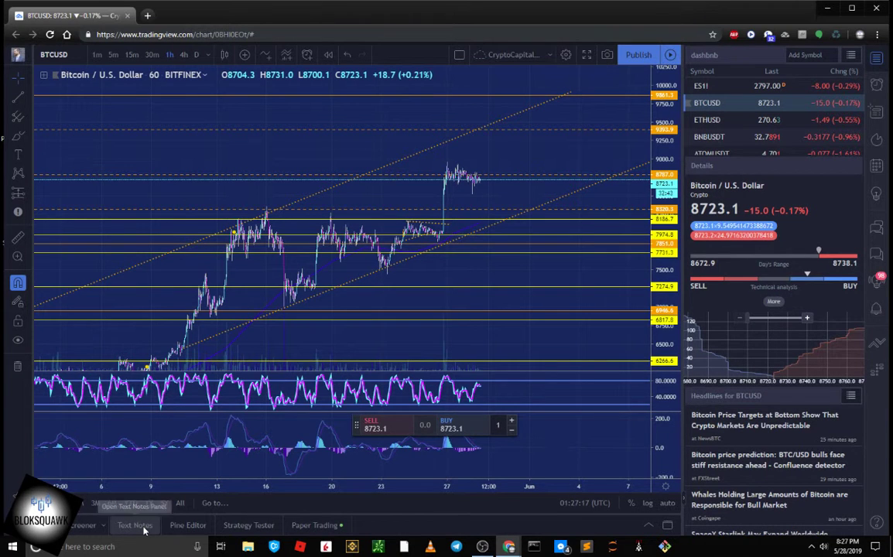
- Check the streaming outline in the BlokSquawk sequence text note, and close the notes again
click(134, 526)
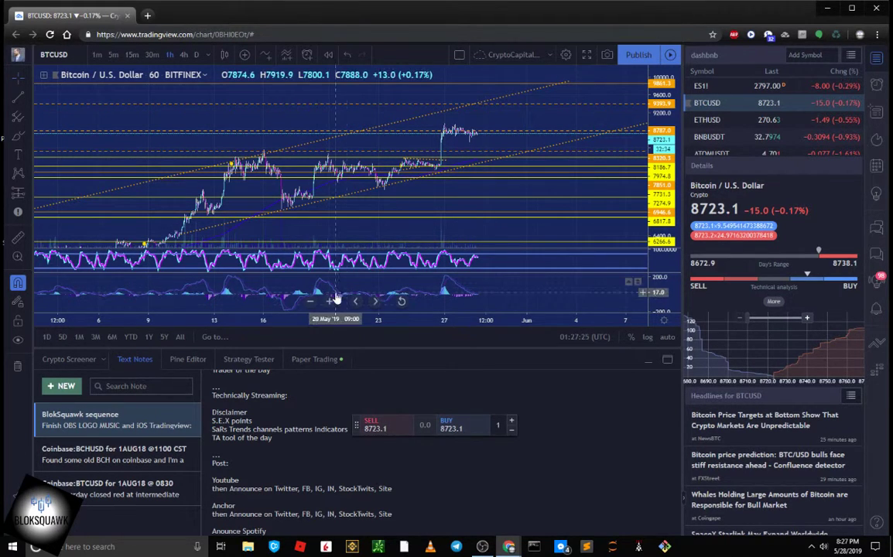
click(135, 361)
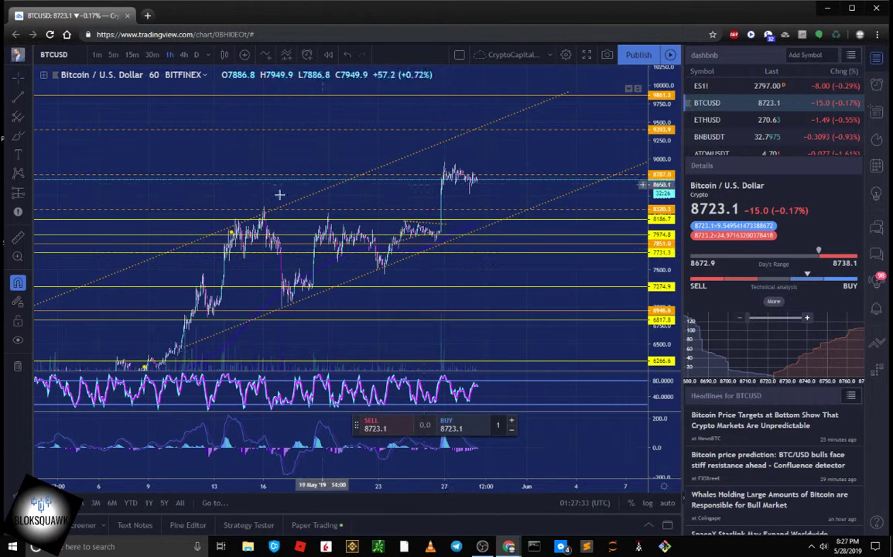
- Draw a descending trend line across the consolidation highs, from about 9,005 on 26 May 09:00 to about 8,768 on 29 May 11:00
drag(259, 163, 309, 152)
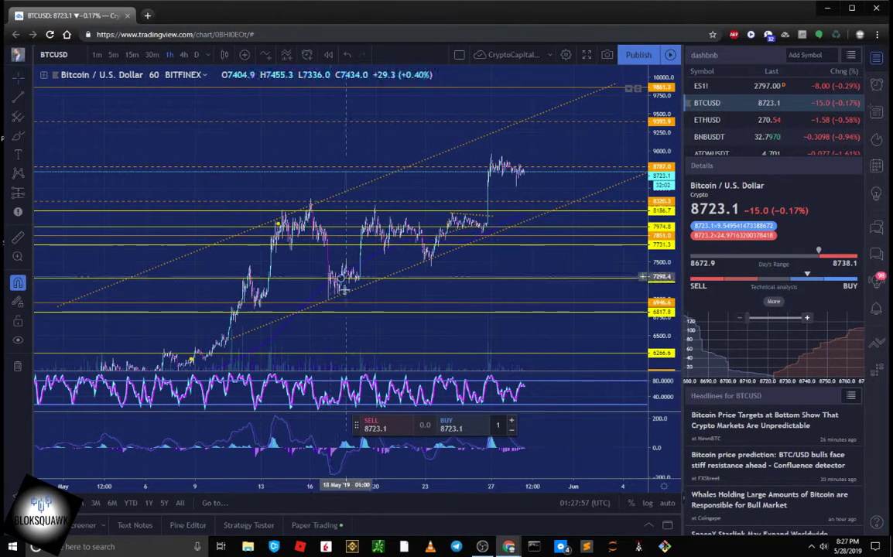
drag(298, 315, 299, 318)
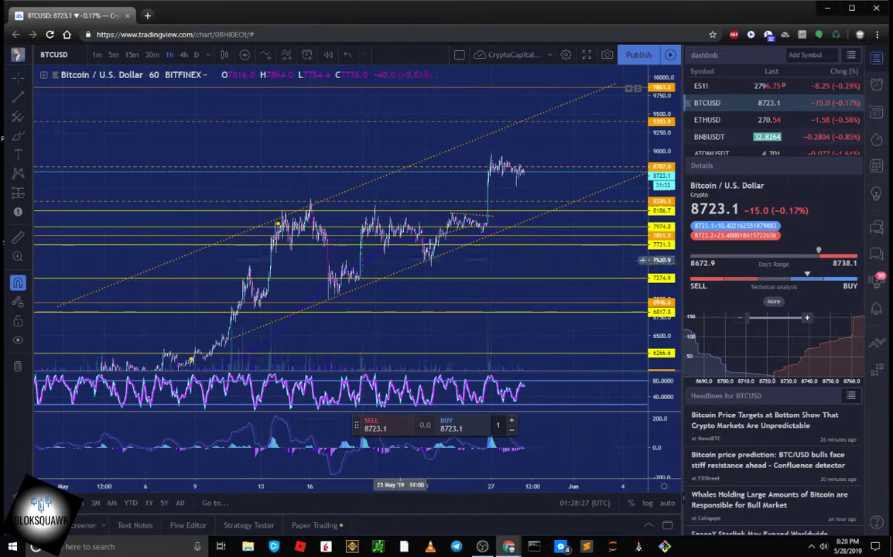
scroll(401, 240, up, 6)
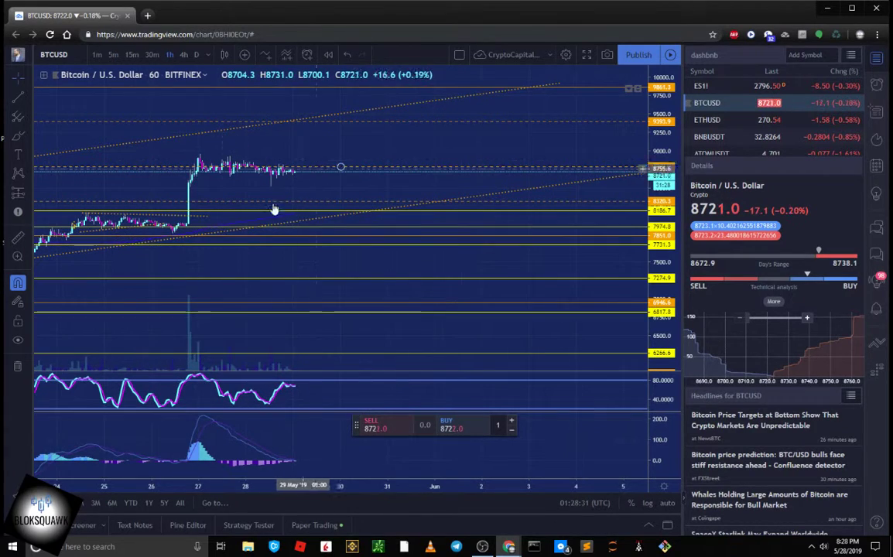
drag(299, 140, 572, 133)
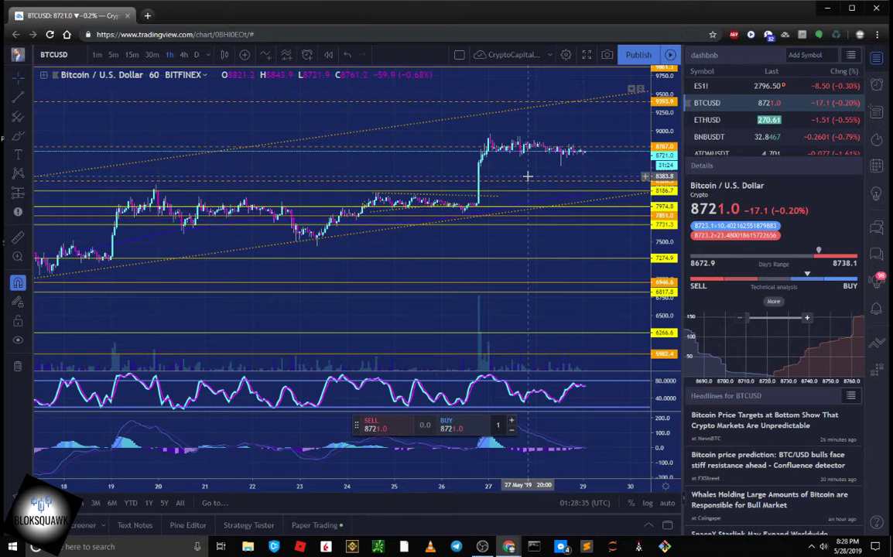
drag(526, 176, 498, 177)
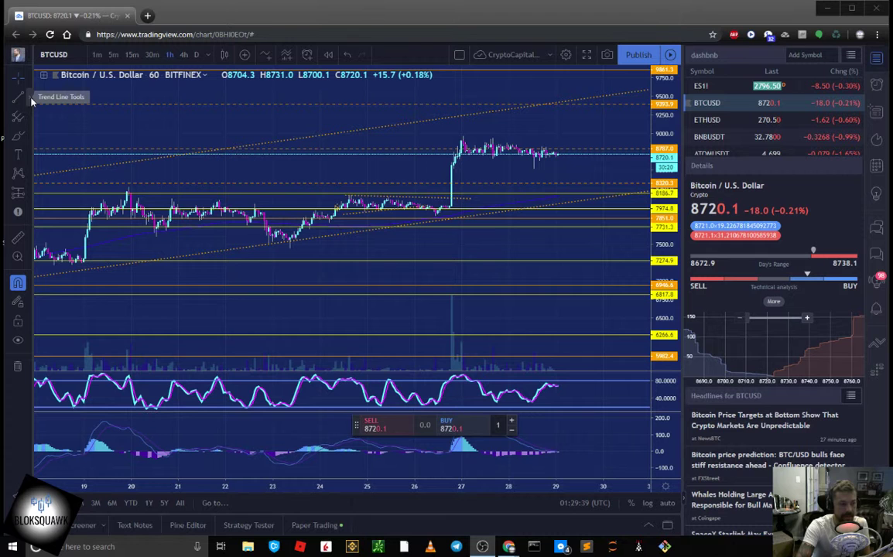
click(27, 96)
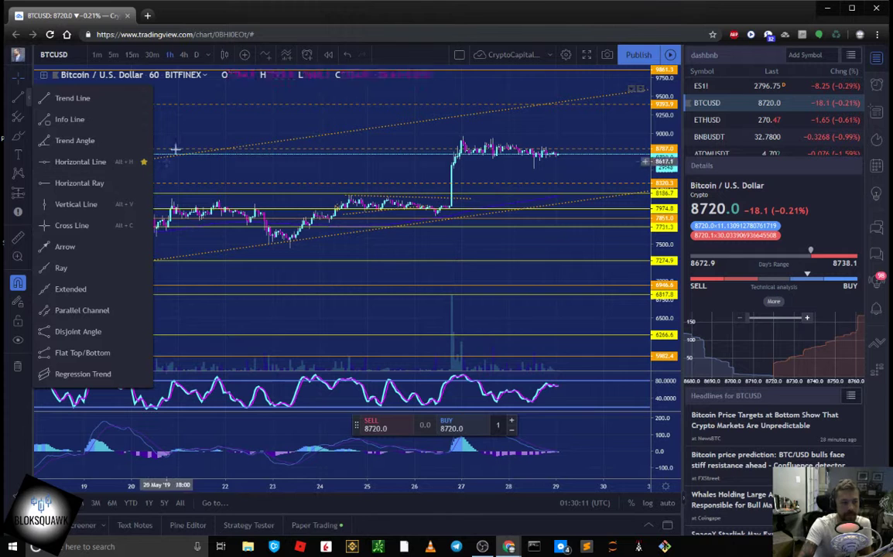
click(67, 105)
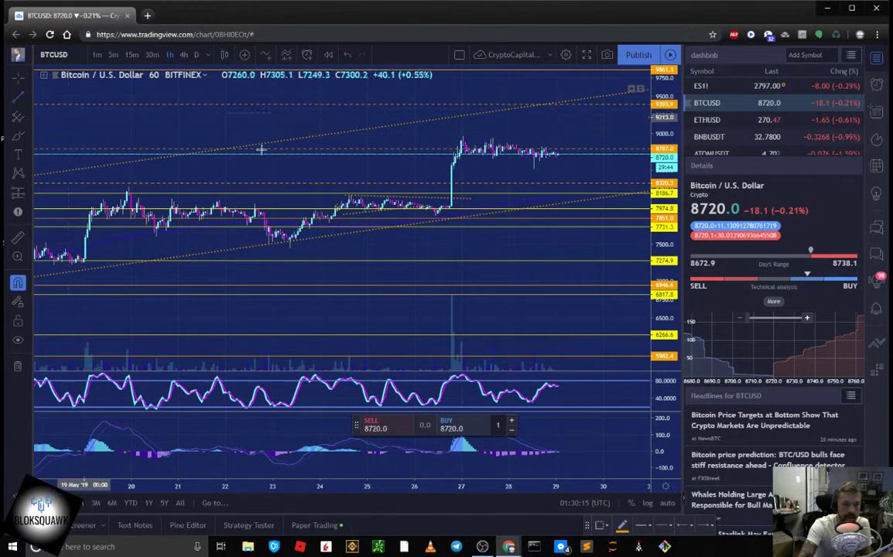
scroll(190, 175, up, 5)
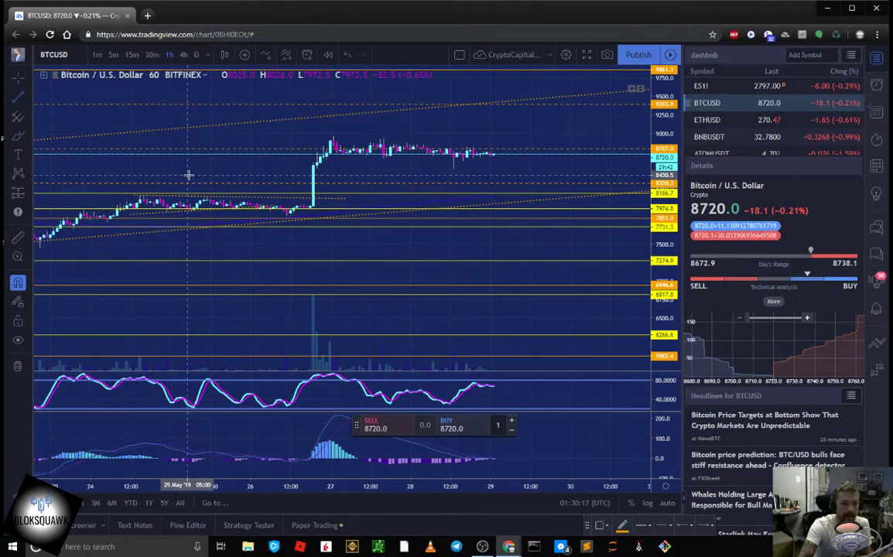
click(85, 133)
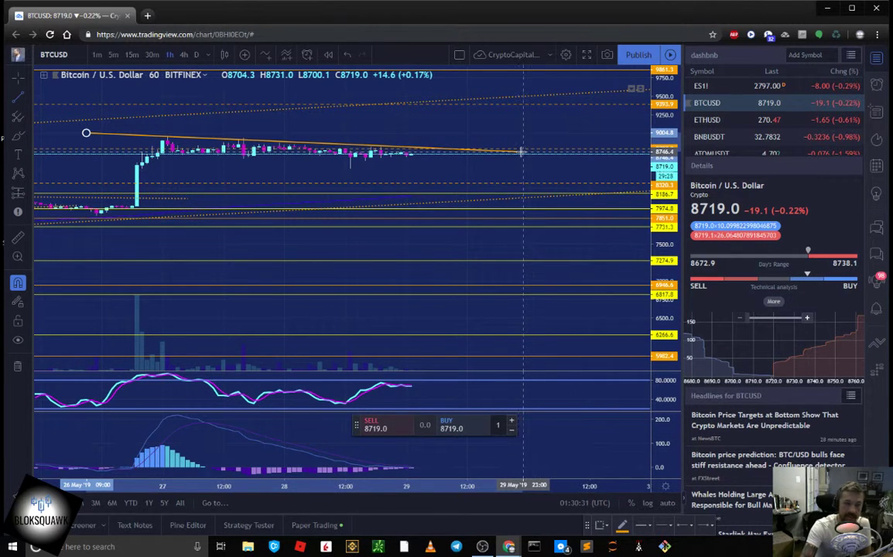
click(471, 149)
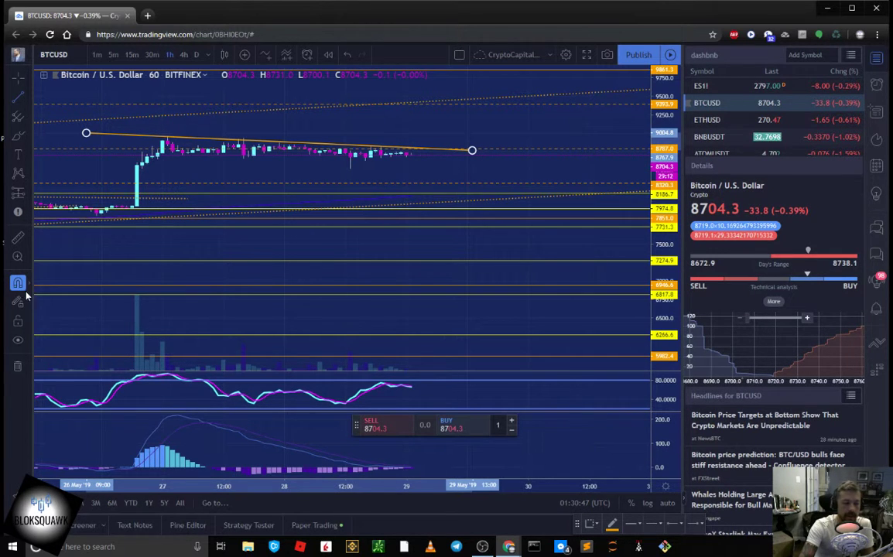
- Draw a trend line beneath the consolidation lows, from about 8,725 on 26 May 11:00 to about 8,574 on 29 May 12:00
click(243, 160)
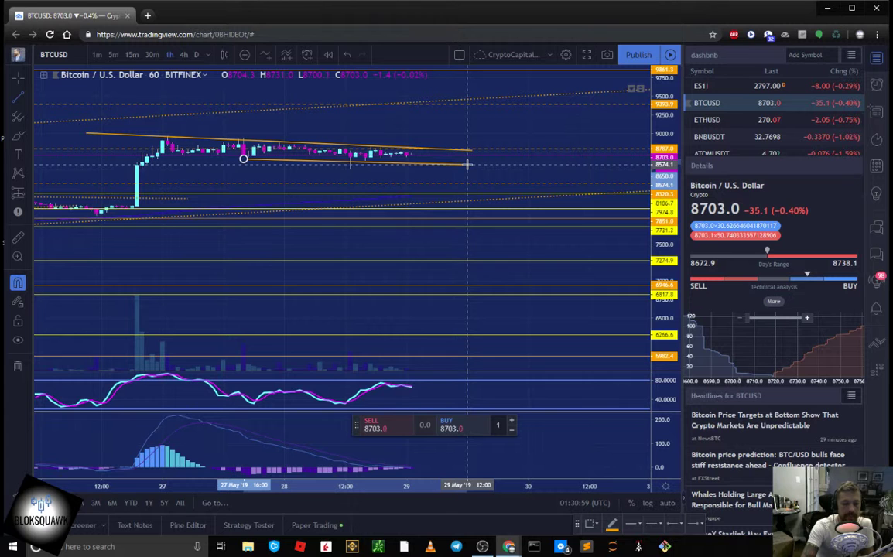
click(467, 164)
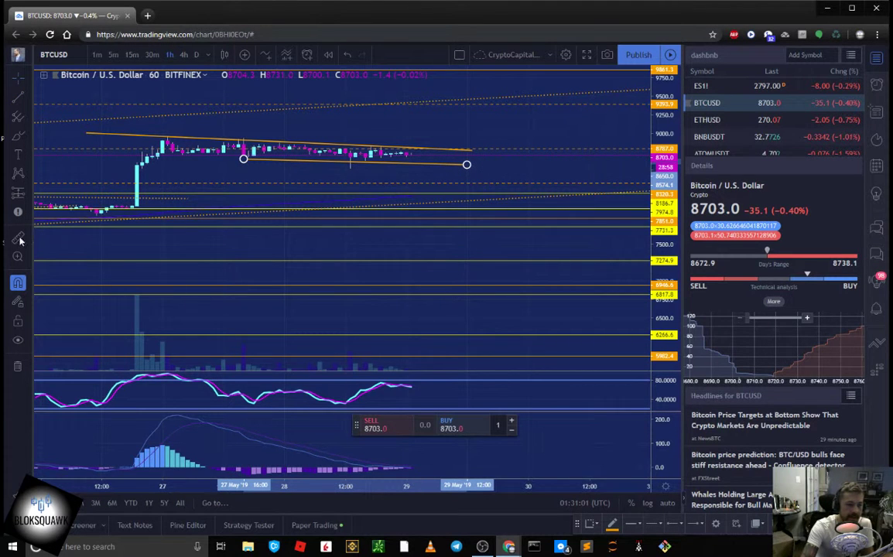
click(174, 162)
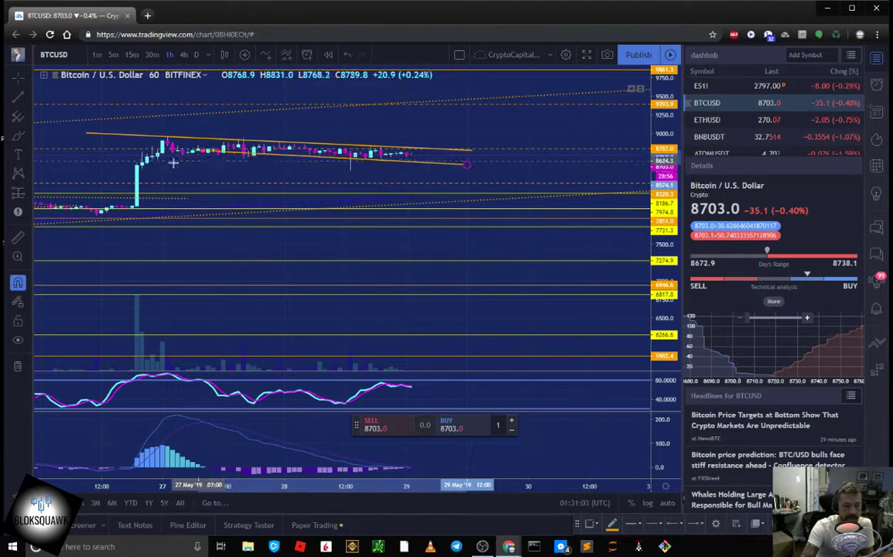
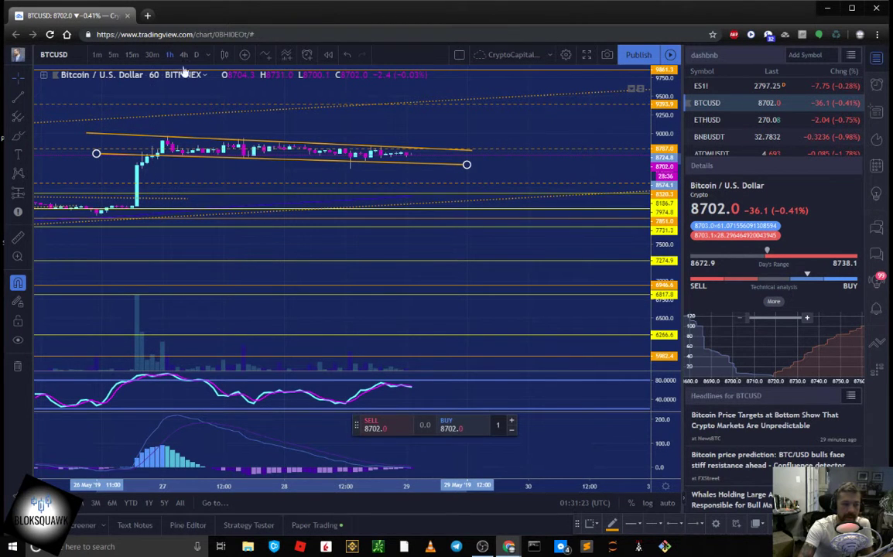
- Turn on automatic price scaling and change the chart style to Line
click(668, 505)
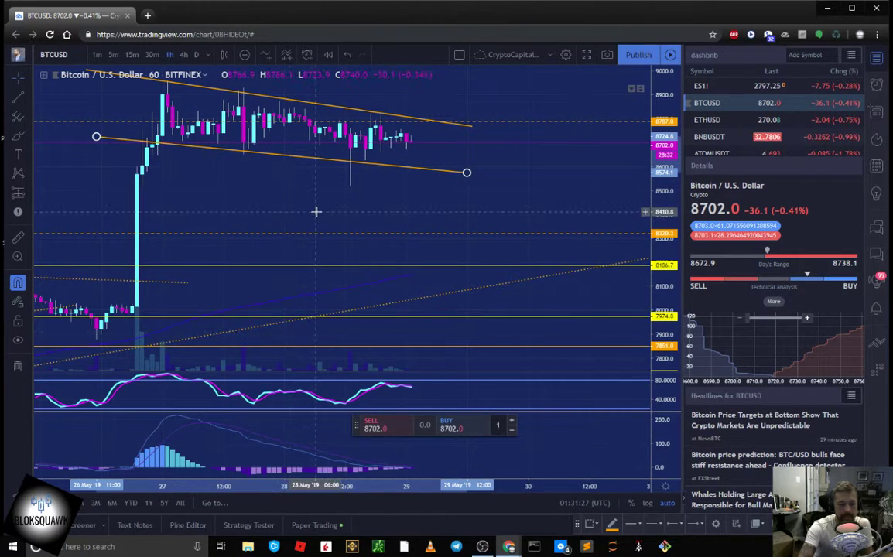
scroll(316, 211, down, 6)
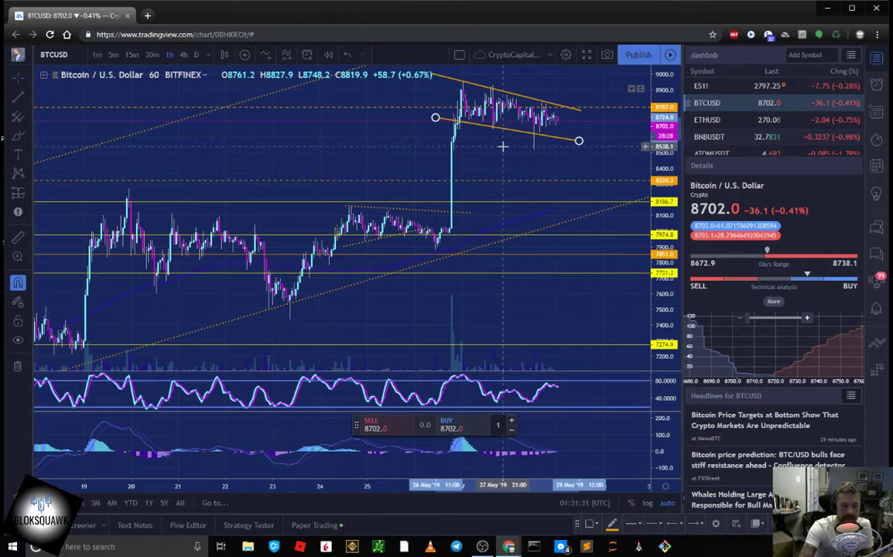
drag(501, 151, 393, 177)
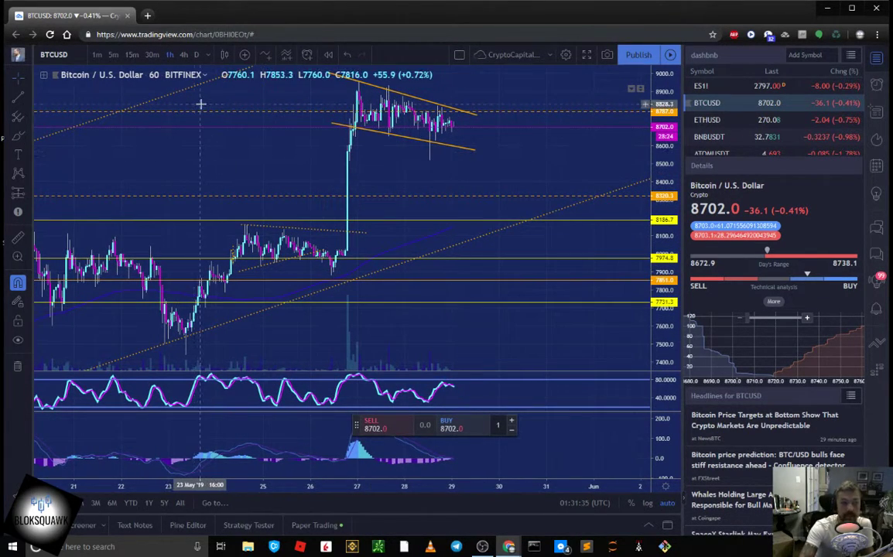
click(225, 55)
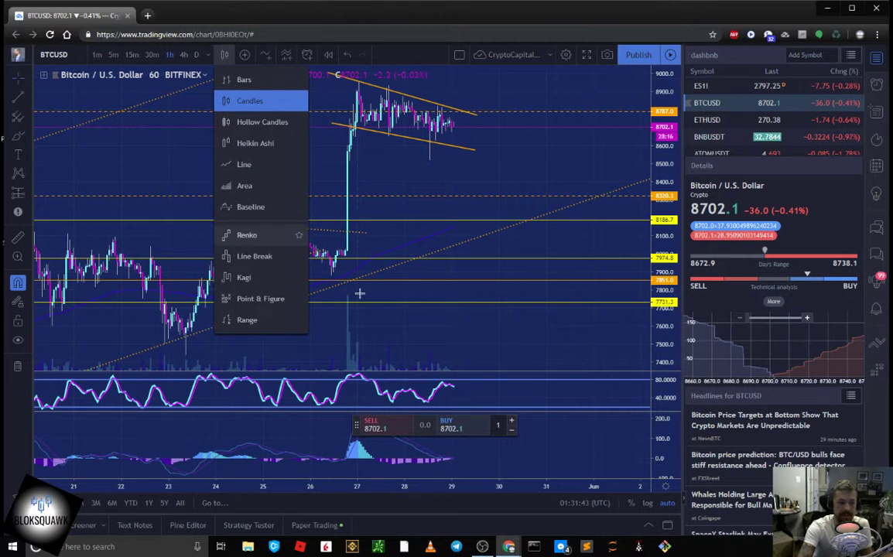
click(246, 165)
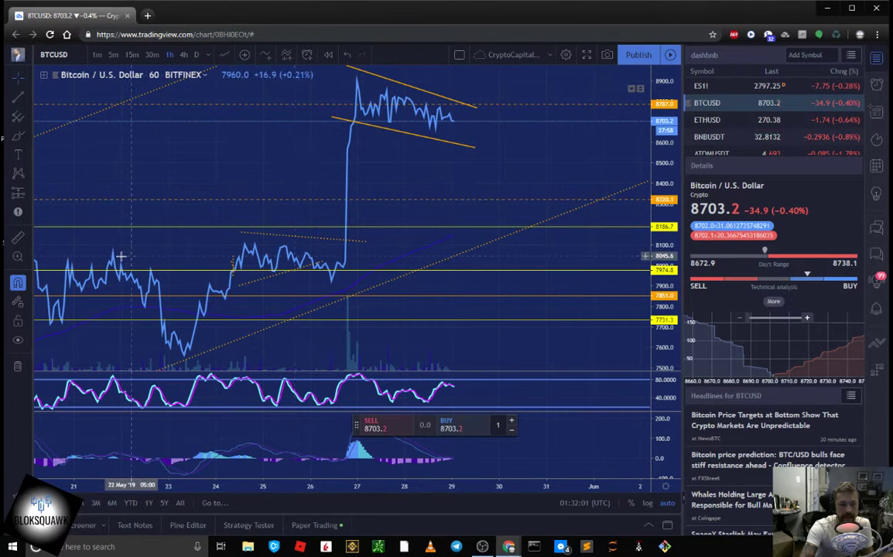
- Draw a dashed trend line from the 26 May peak at about 8,915 along the falling highs to about 8,649 on 30 May 05:00
click(20, 102)
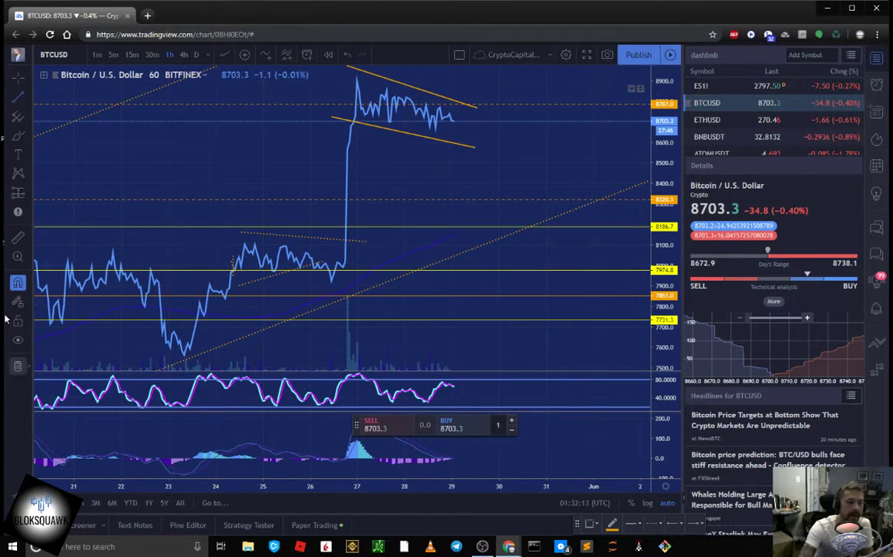
click(17, 283)
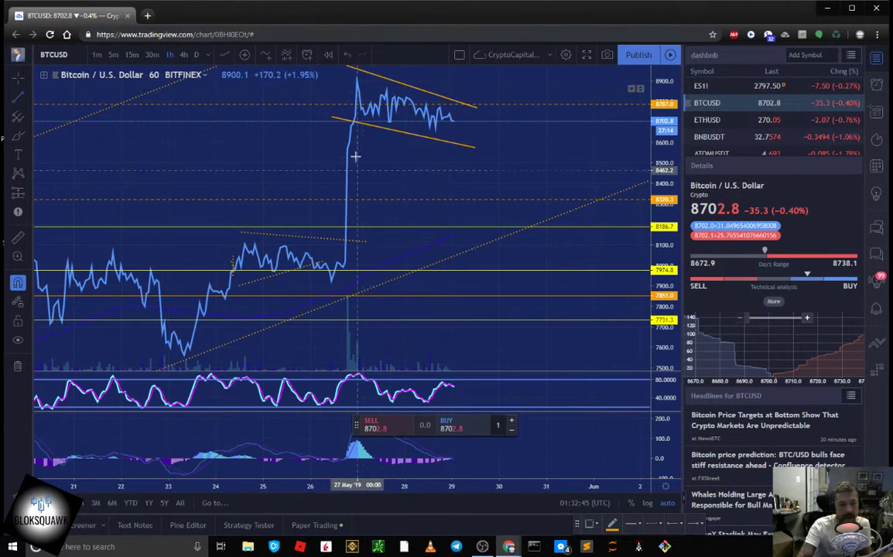
click(386, 90)
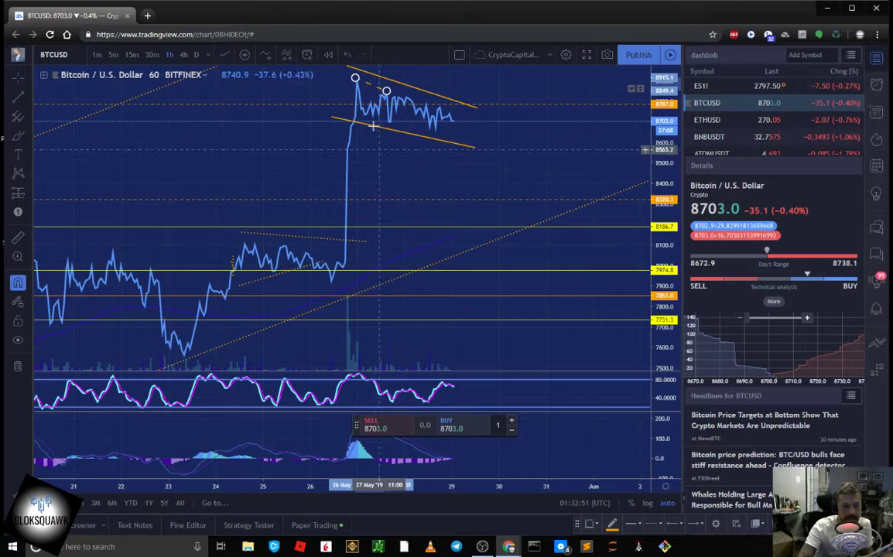
drag(386, 90, 507, 124)
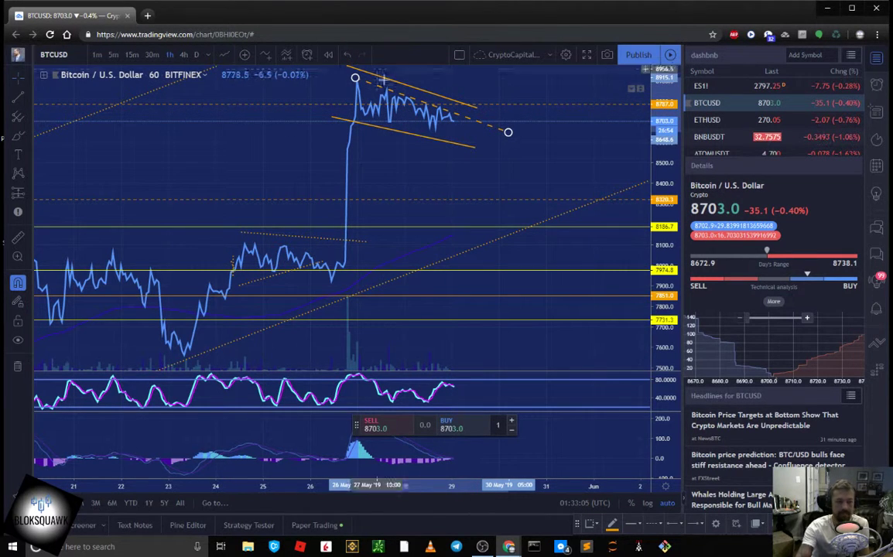
- Copy the dashed trend line beneath the consolidation lows, running from about 8,726 on 27 May 07:00 to about 8,558 on 30 May 18:00
click(447, 114)
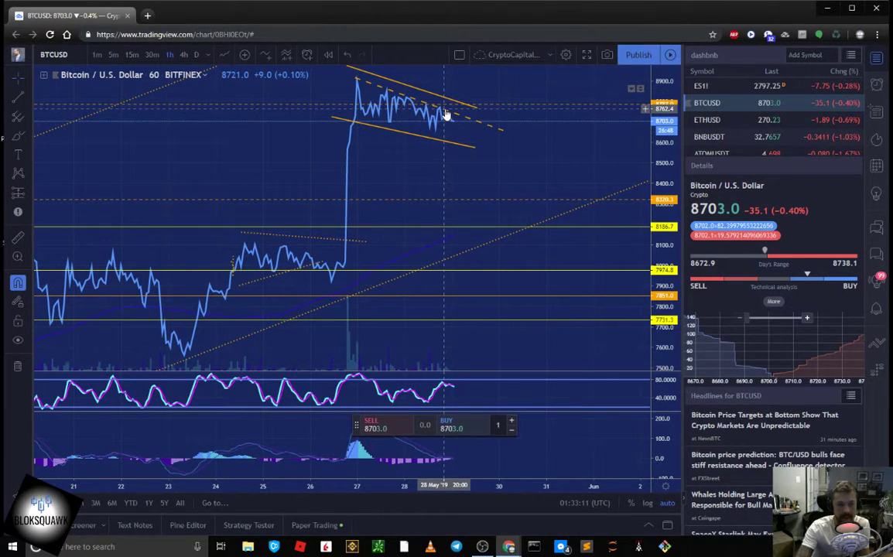
drag(446, 115, 426, 140)
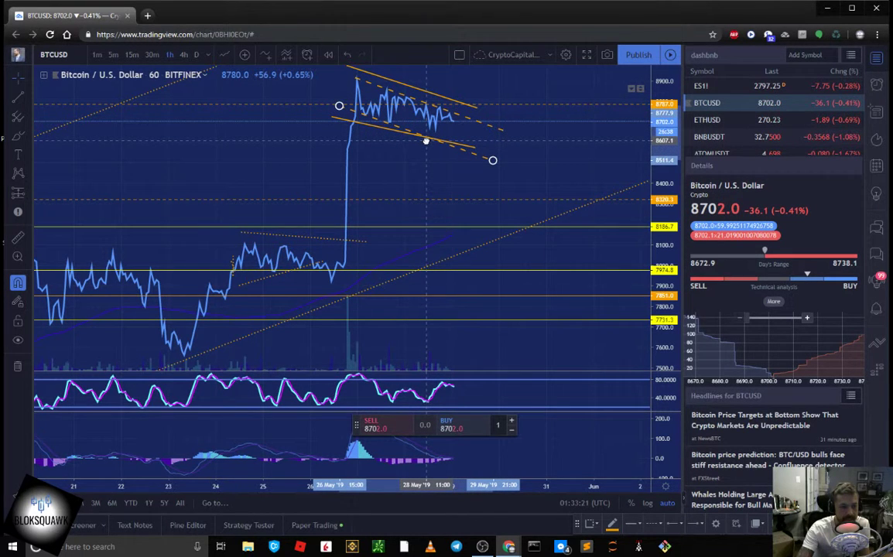
drag(445, 146, 458, 151)
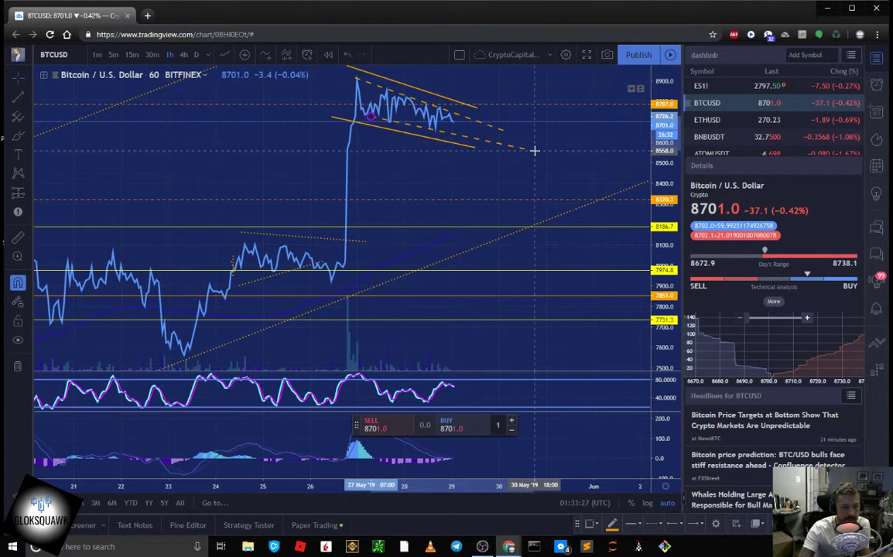
click(534, 150)
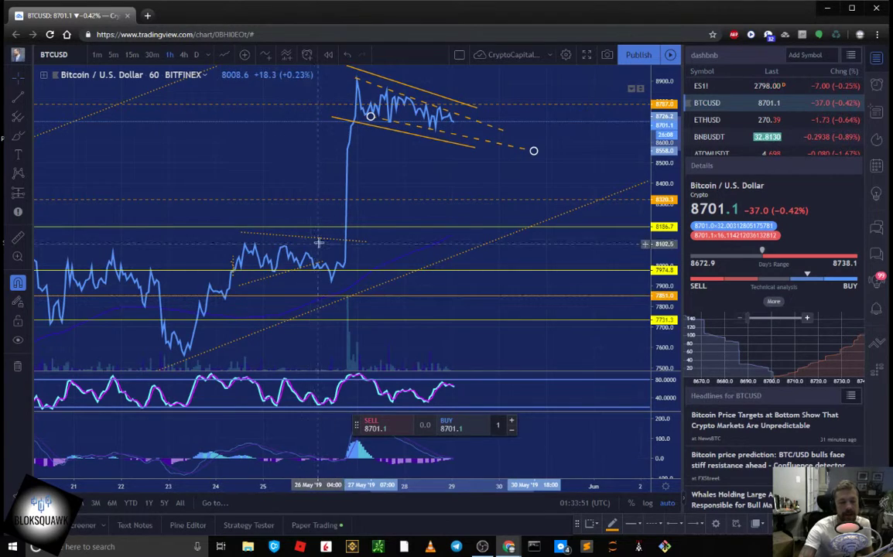
- Change the chart style back to candles and frame the late-May rally and consolidation
scroll(310, 232, down, 3)
scroll(305, 225, down, 3)
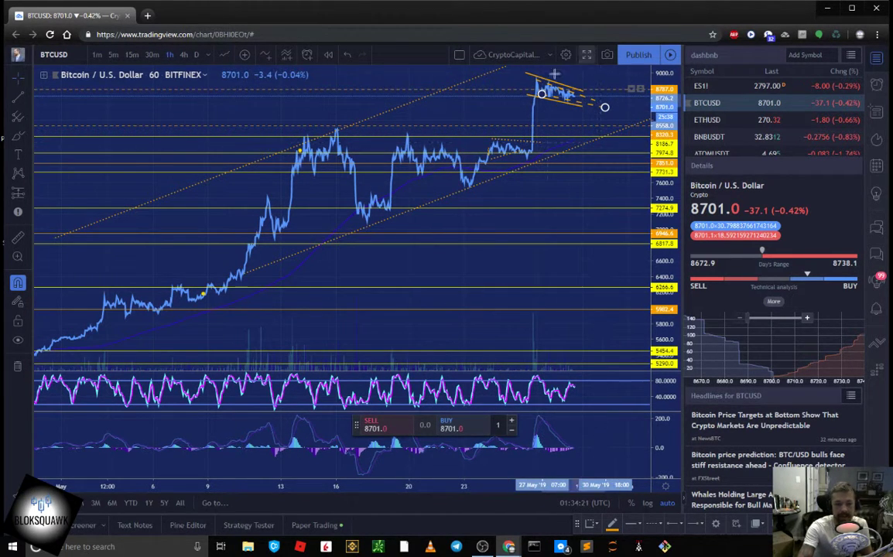
click(223, 54)
click(244, 101)
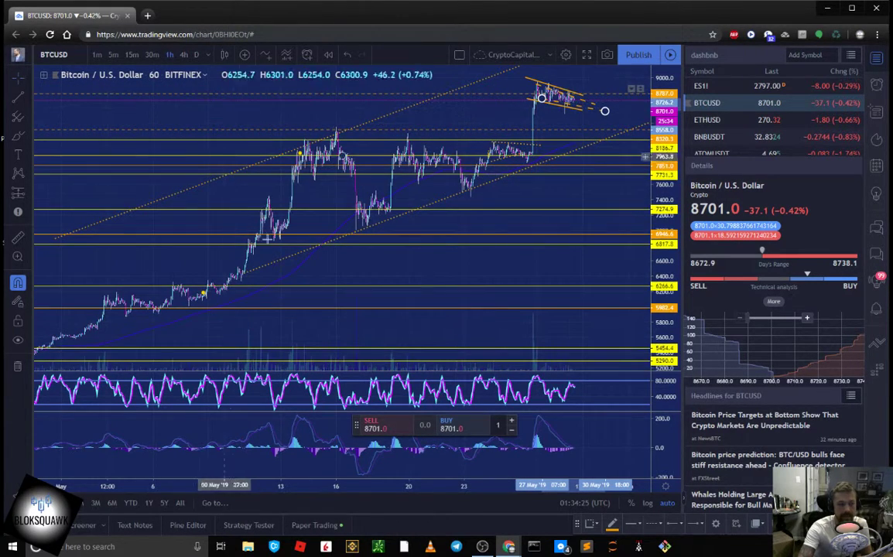
scroll(400, 223, up, 2)
scroll(327, 206, up, 5)
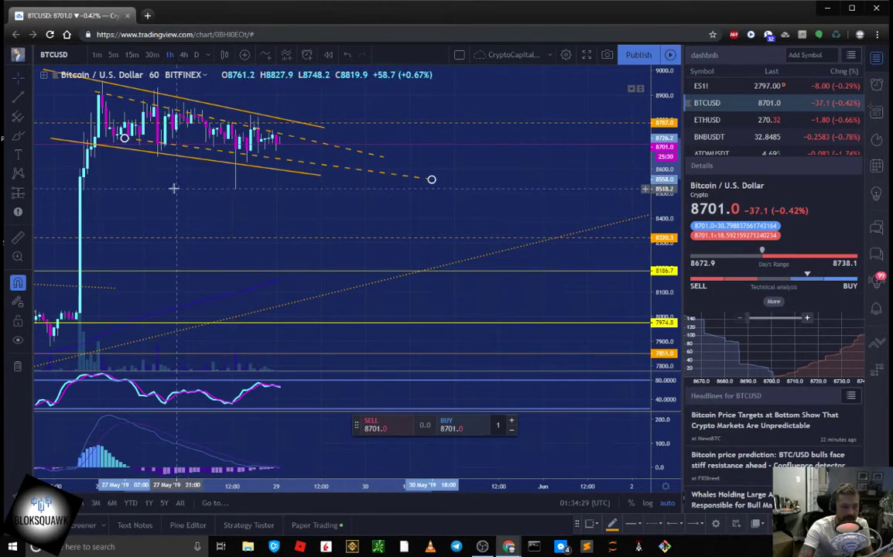
drag(211, 190, 388, 214)
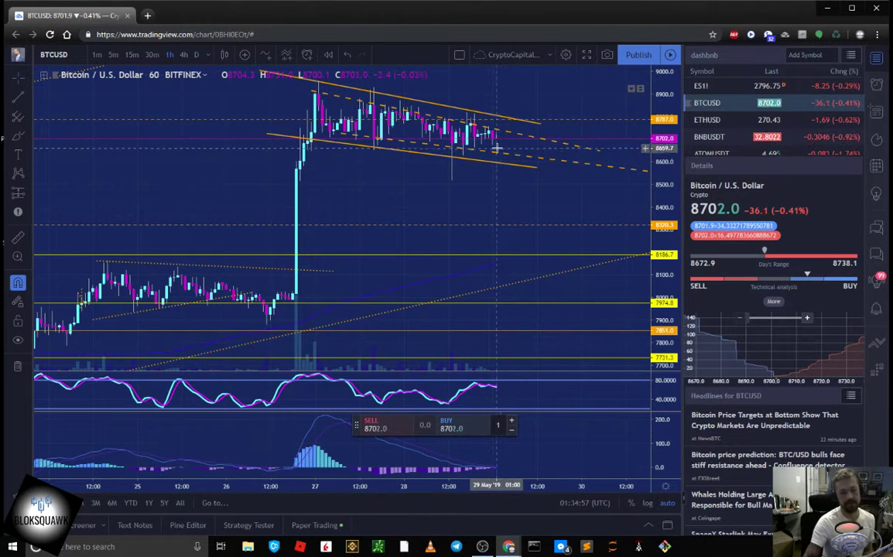
- Measure the price rise from the base of the 26 May 19:00 candle to the 27 May 01:00 high area
click(356, 146)
click(576, 97)
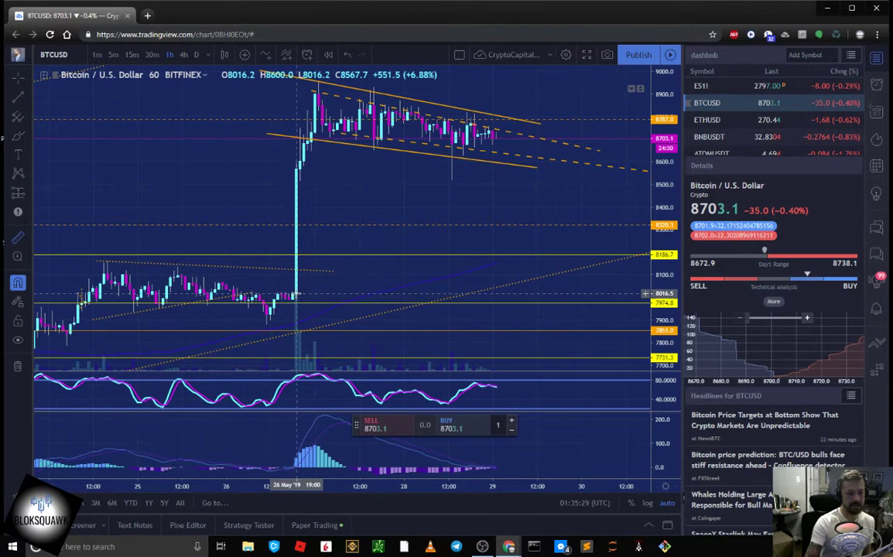
drag(296, 295, 319, 102)
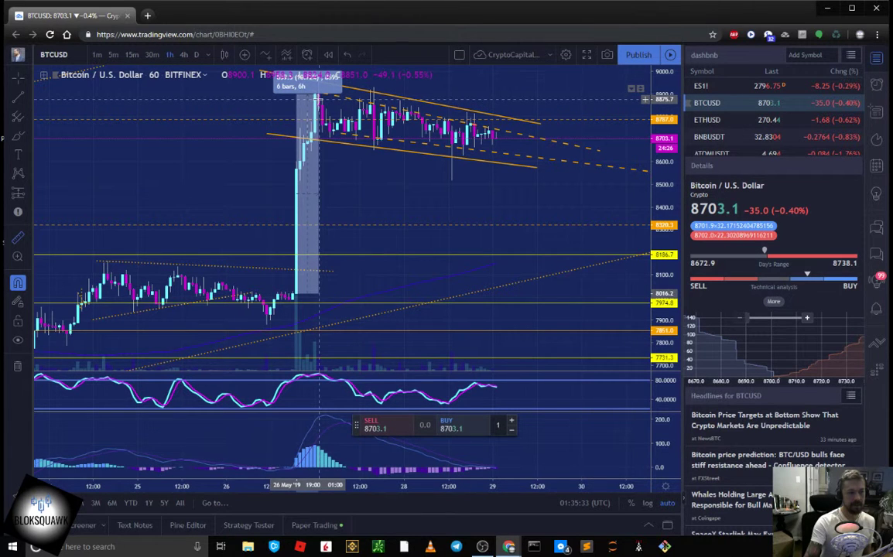
click(356, 195)
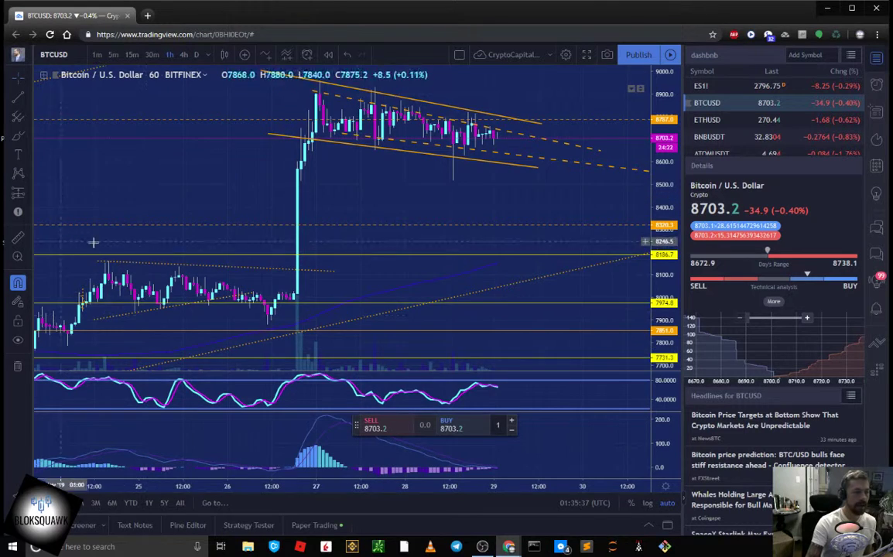
- Draw a dashed trend line along the rally, from about 8,016 on 26 May 19:00 to about 8,900 on 27 May 00:00
mouse_move(224, 180)
mouse_down()
mouse_move(281, 201)
mouse_move(236, 194)
mouse_up()
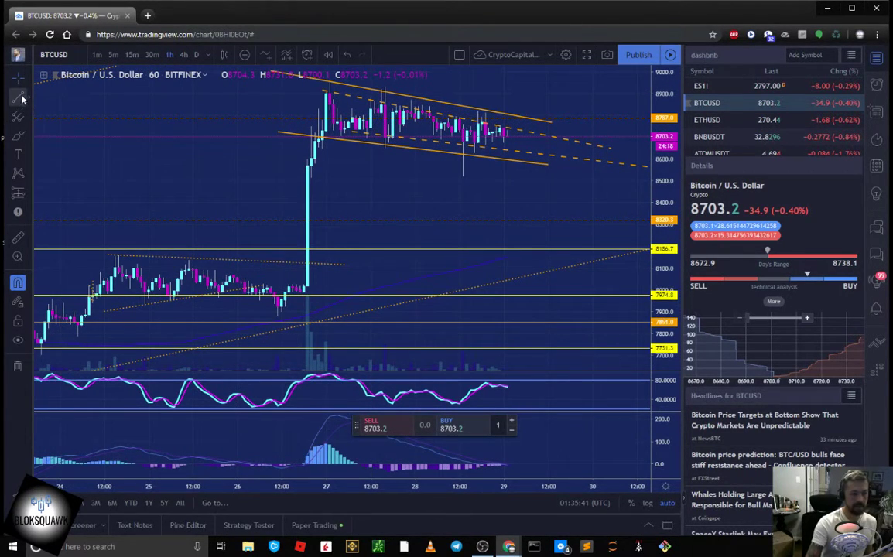
click(295, 322)
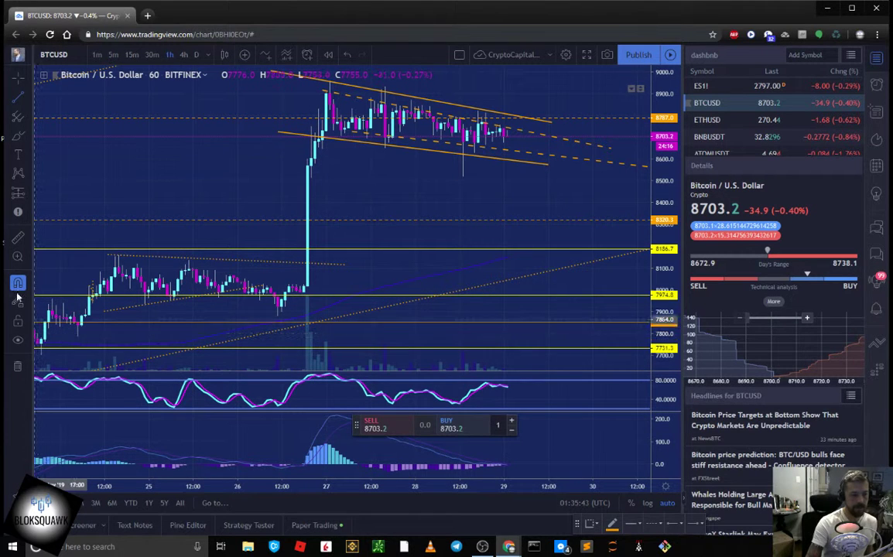
click(307, 286)
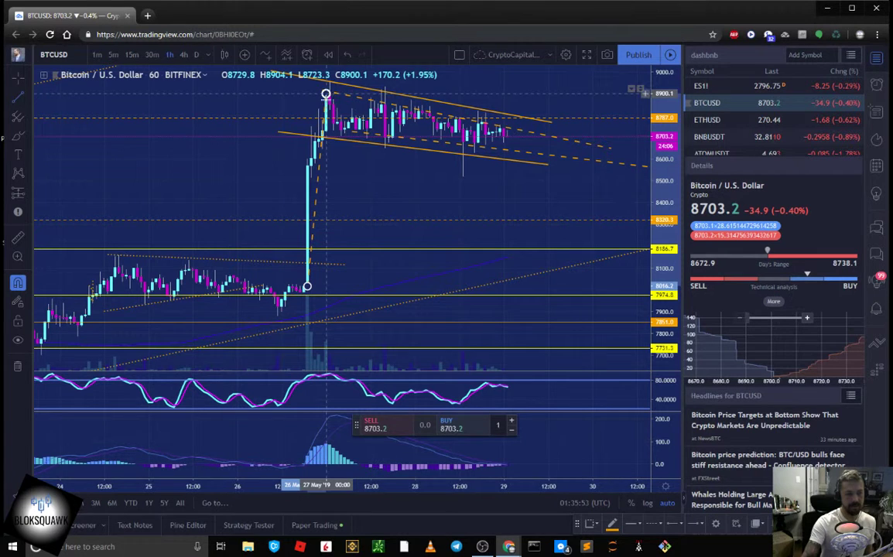
click(326, 94)
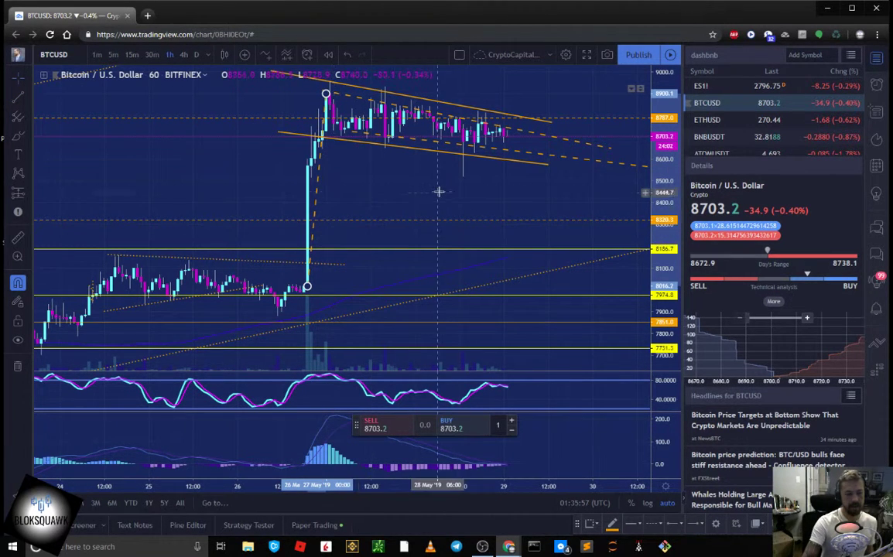
- Move the dashed rally line to 29 May, from the lower dashed boundary near 8,600 up to the dotted trend line near 9,480
drag(438, 192, 328, 245)
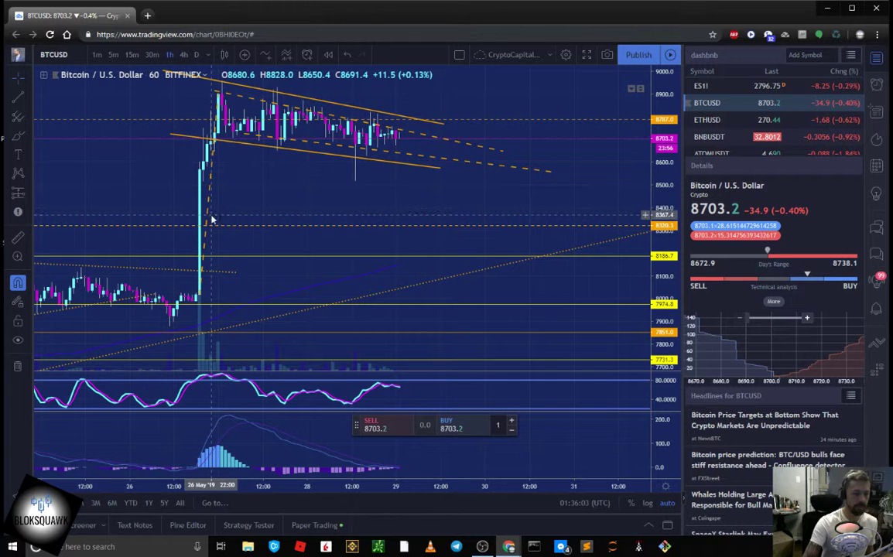
mouse_move(384, 188)
mouse_down()
mouse_move(397, 95)
mouse_move(438, 79)
mouse_up()
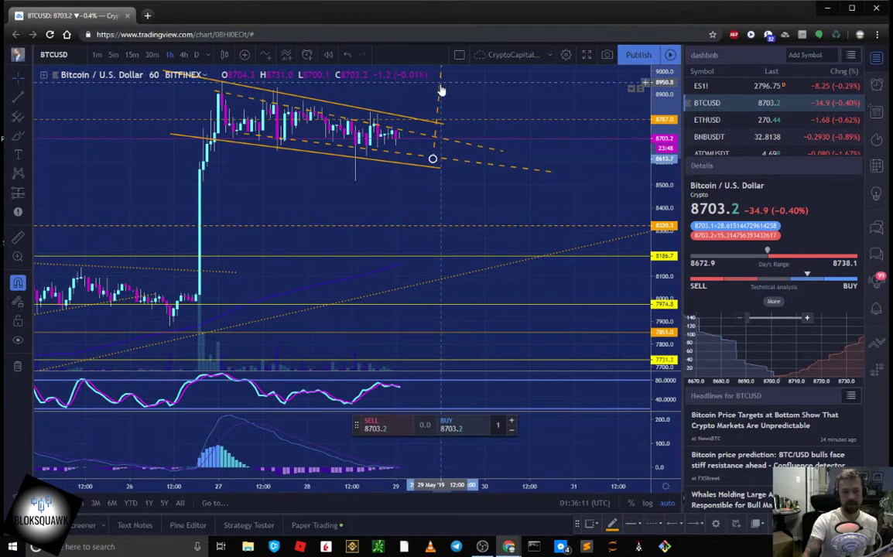
drag(442, 87, 441, 87)
drag(657, 224, 662, 180)
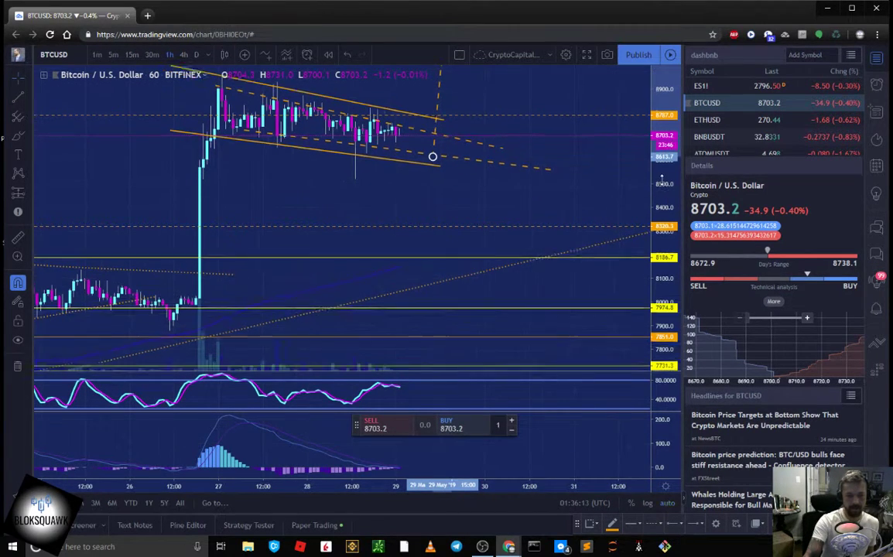
drag(554, 176, 529, 331)
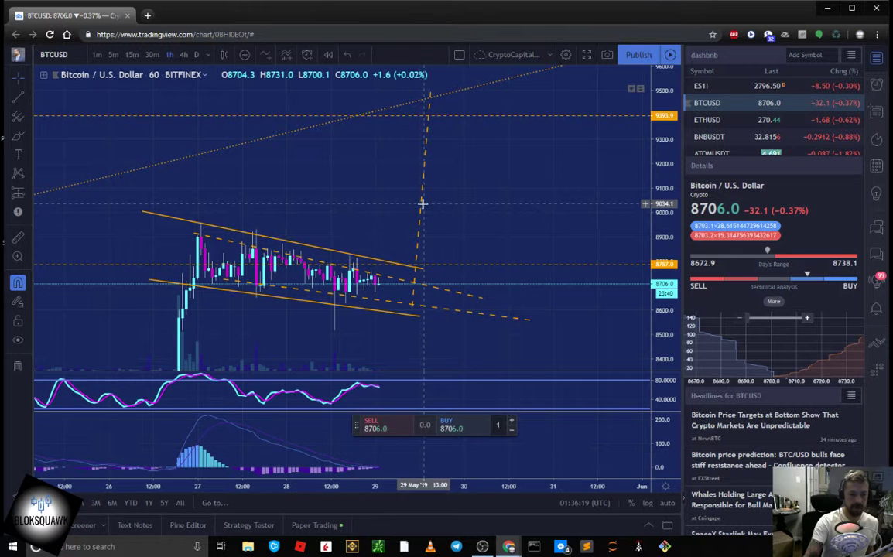
drag(422, 209, 430, 208)
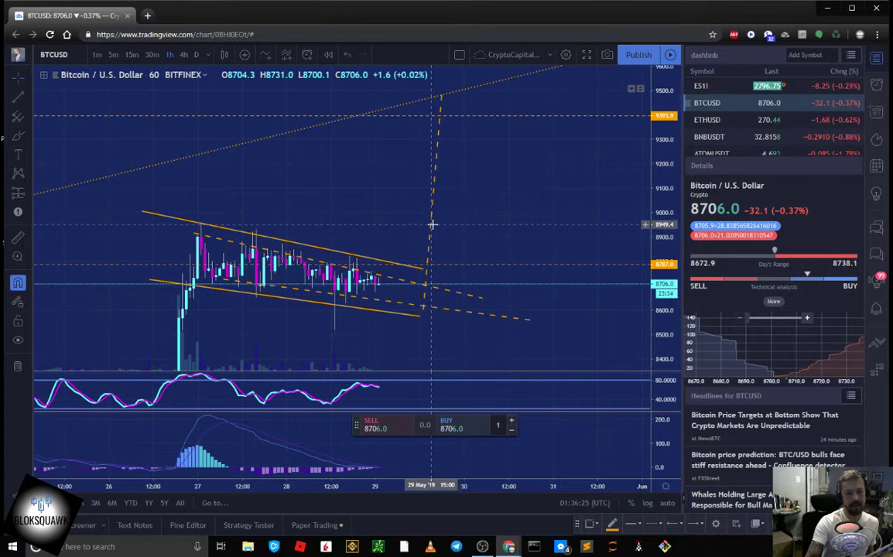
click(329, 318)
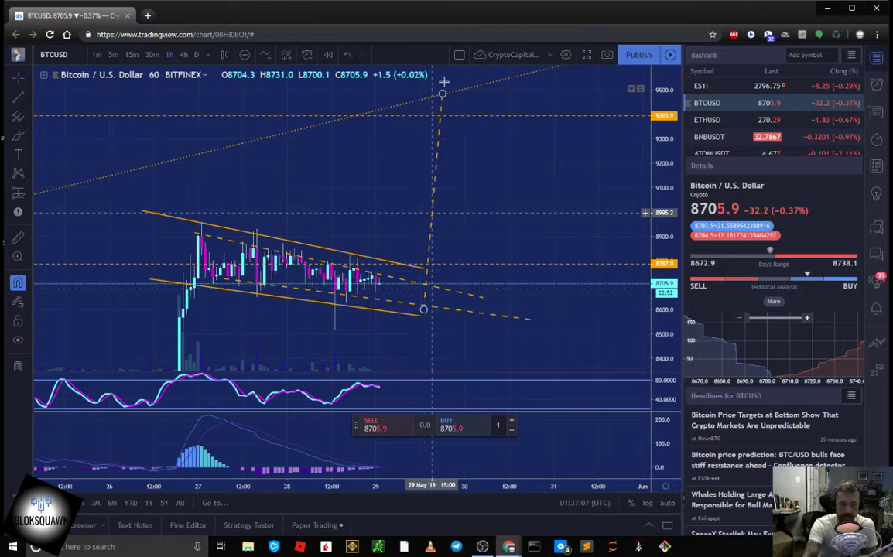
click(331, 143)
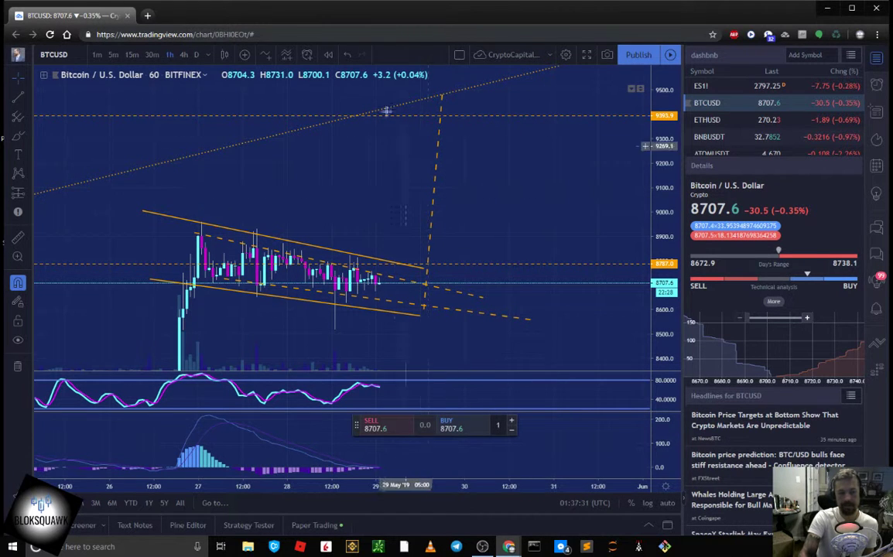
drag(498, 138, 596, 148)
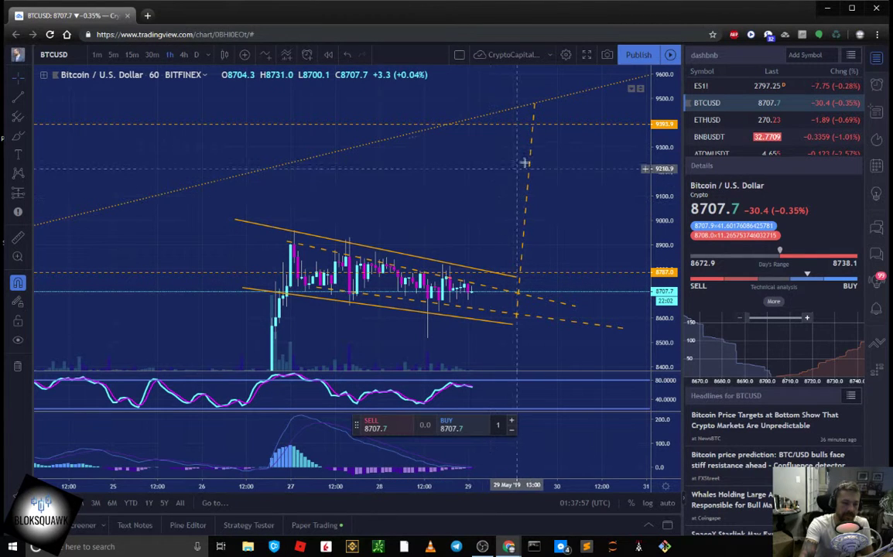
drag(484, 167, 392, 171)
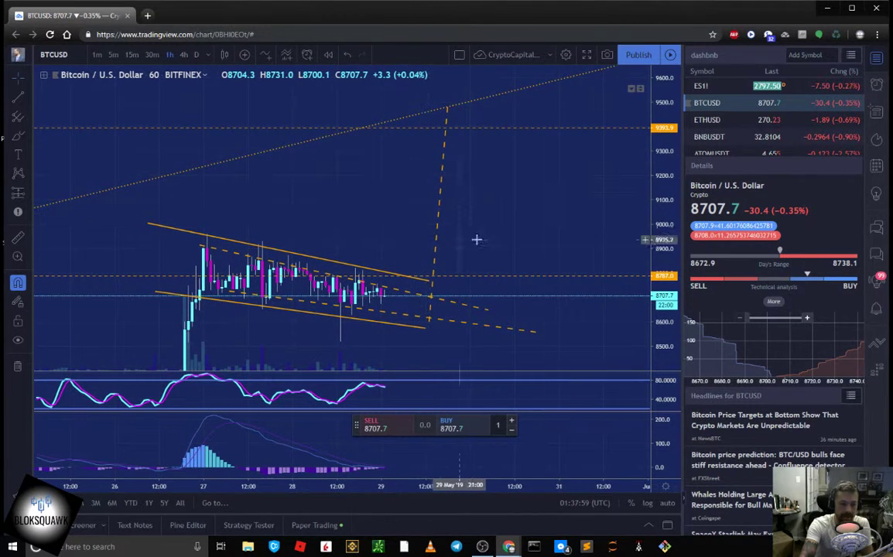
drag(572, 219, 511, 233)
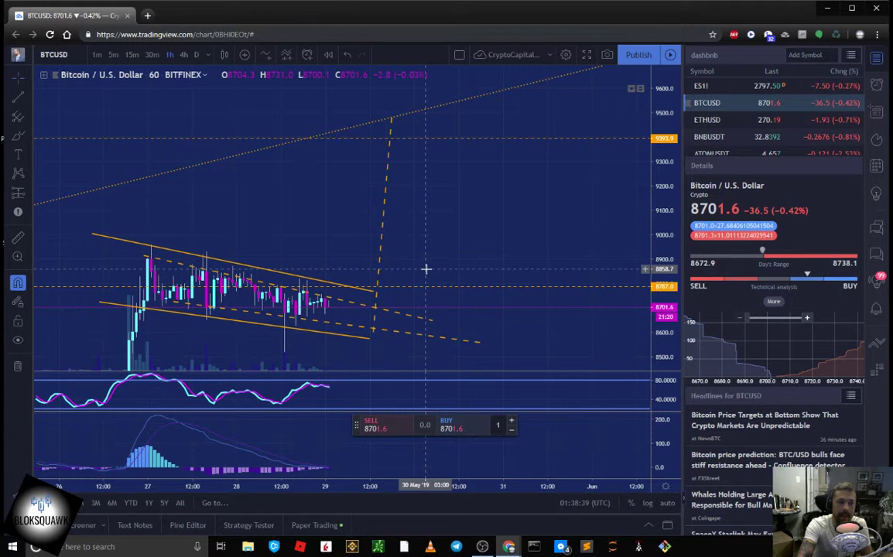
click(369, 339)
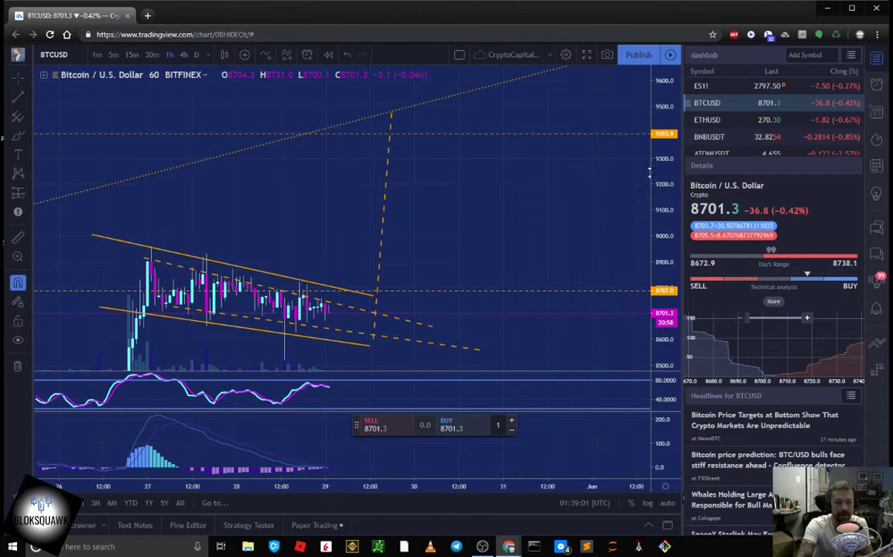
- Copy the dashed projection line downward on 29 May, with its top at the upper dashed boundary near 8,700, to mark the breakdown target
drag(510, 270, 563, 161)
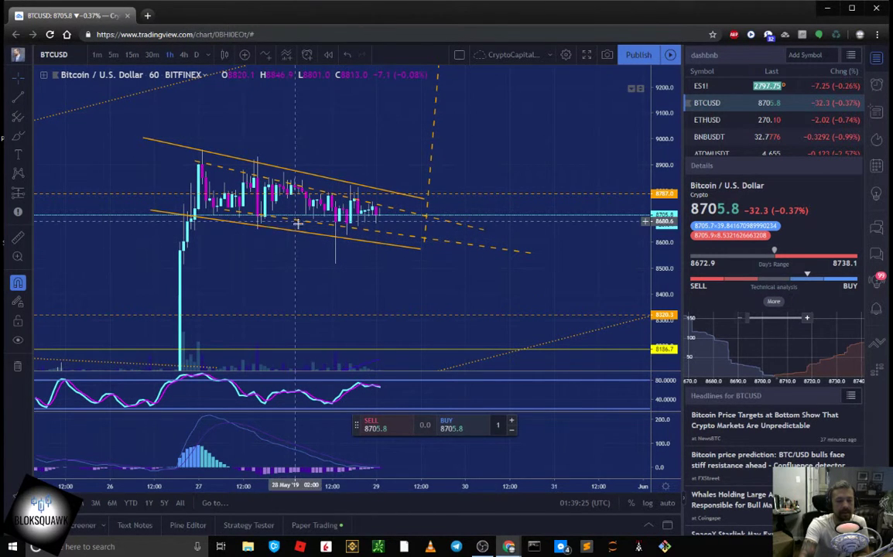
drag(496, 144, 509, 95)
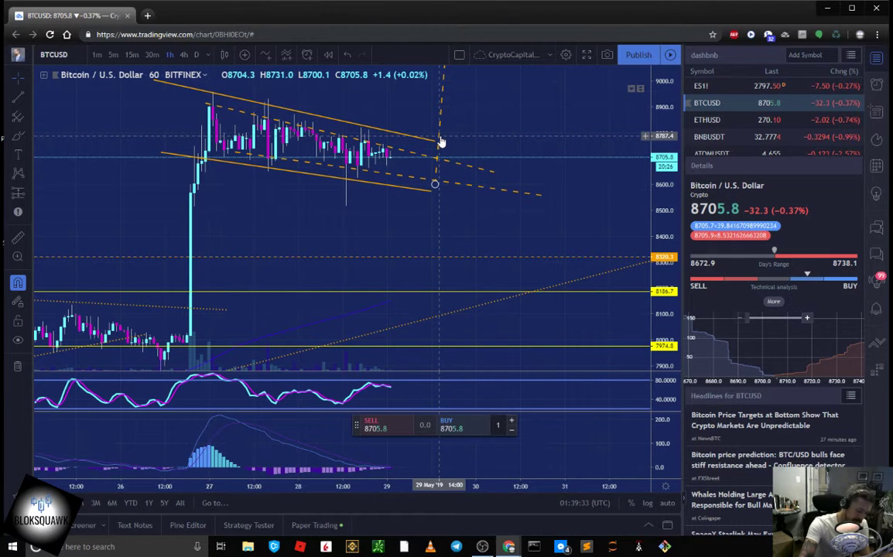
drag(441, 141, 420, 341)
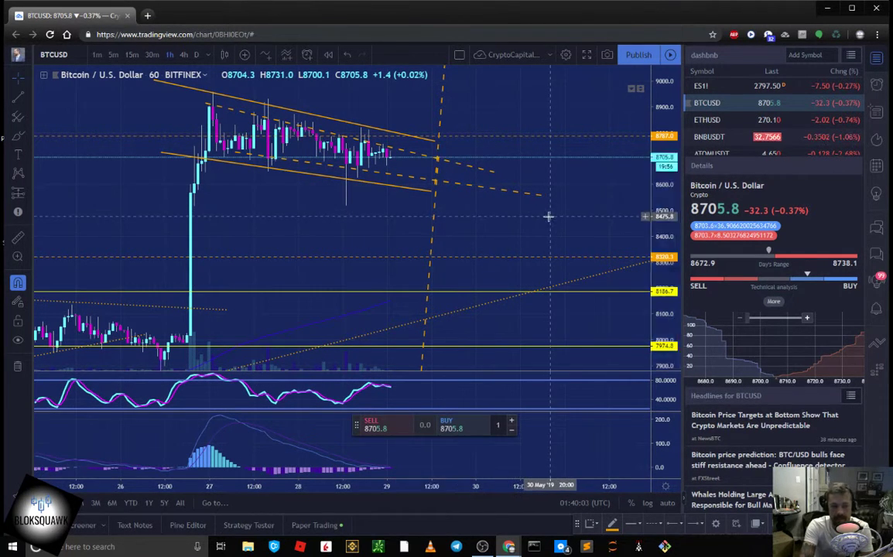
drag(547, 215, 486, 220)
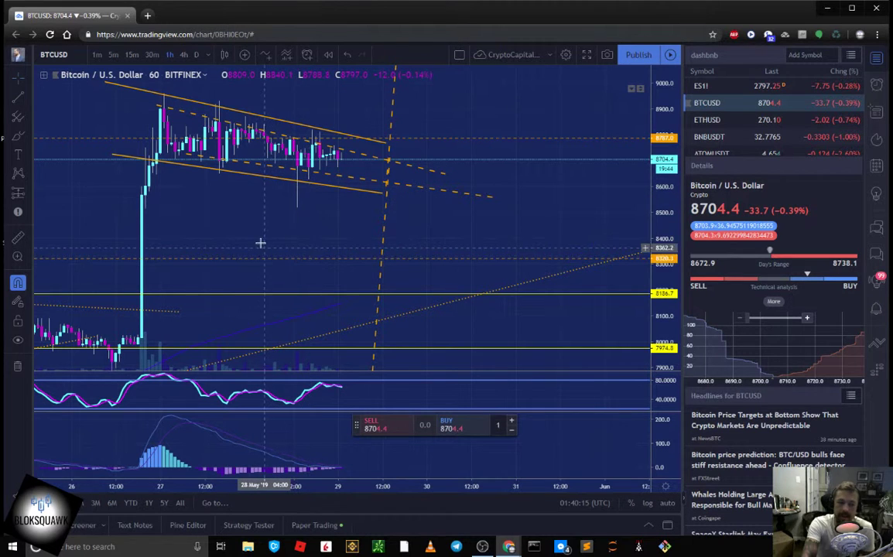
drag(260, 231, 325, 223)
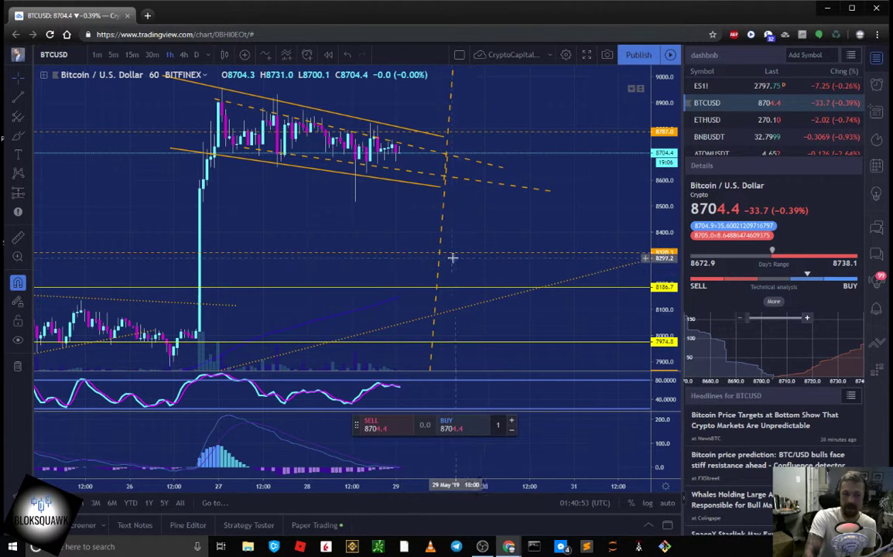
drag(575, 177, 516, 319)
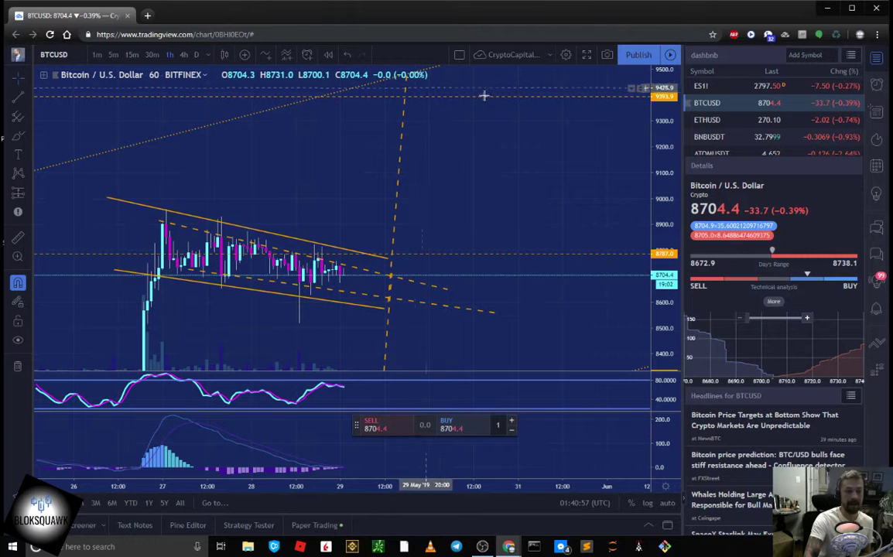